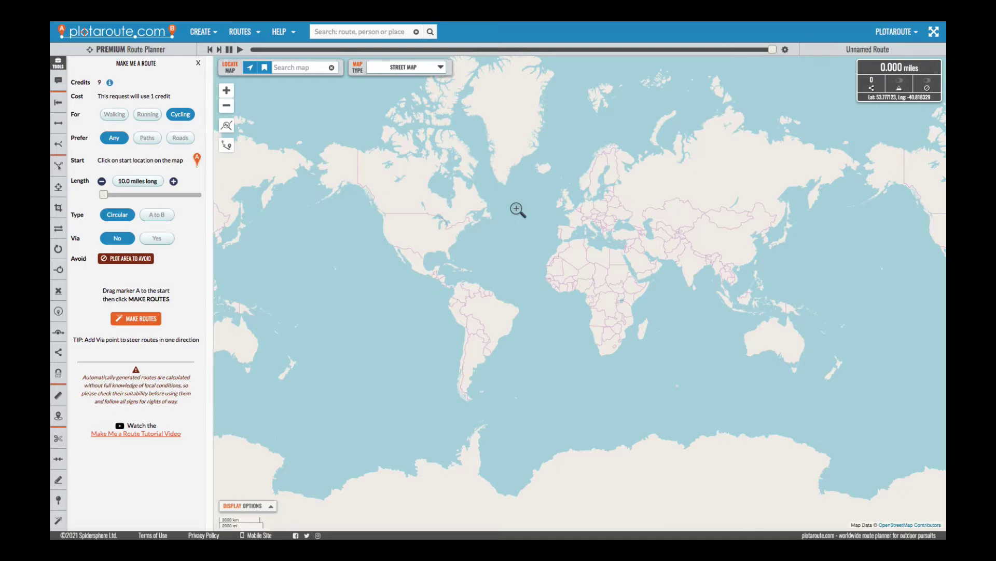
Open the Make Me a Route tool from the Create options.
{"action": "left_click", "coordinate": [203, 32]}
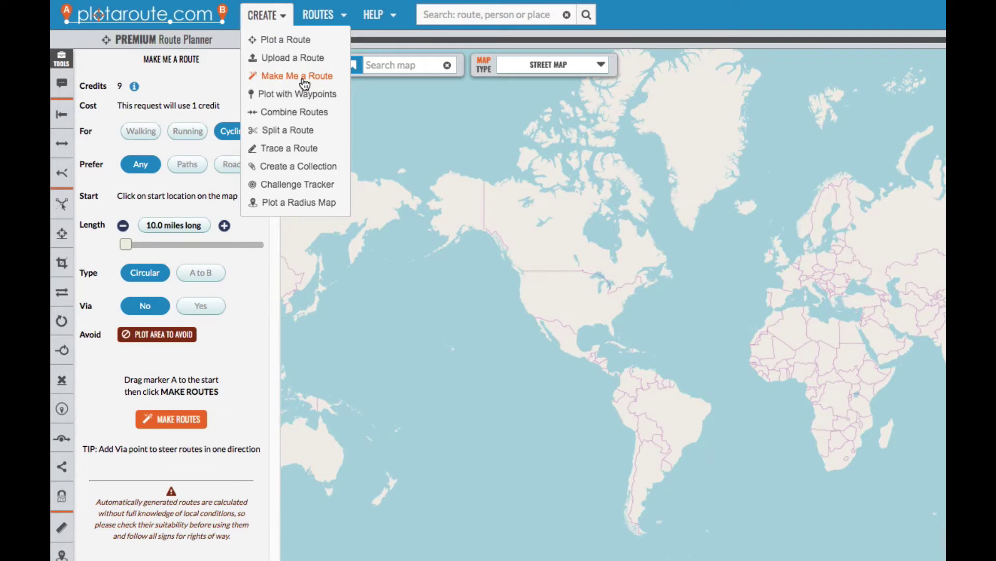
{"action": "scroll", "coordinate": [303, 104], "scroll_direction": "down", "scroll_amount": 3}
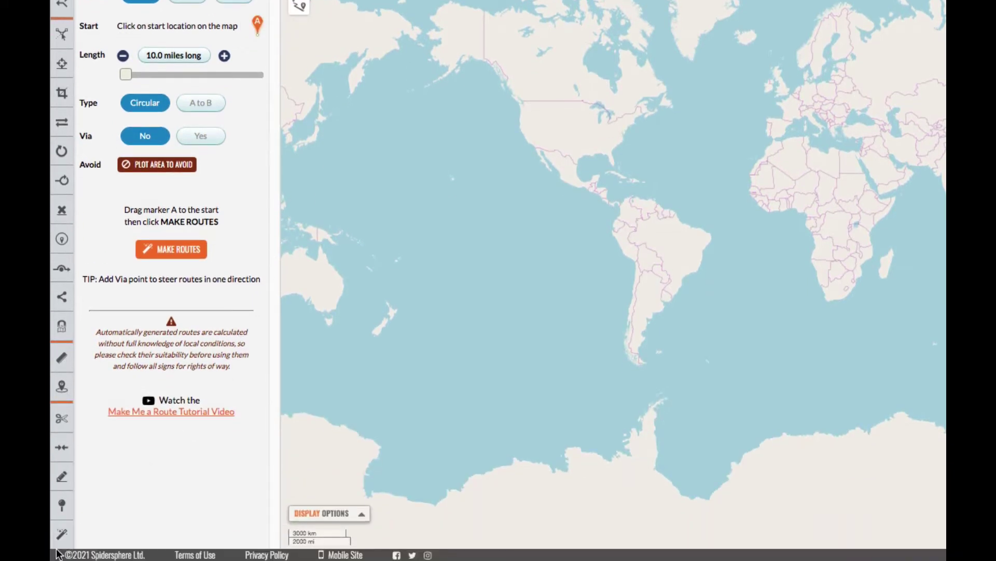
{"action": "mouse_move", "coordinate": [64, 545]}
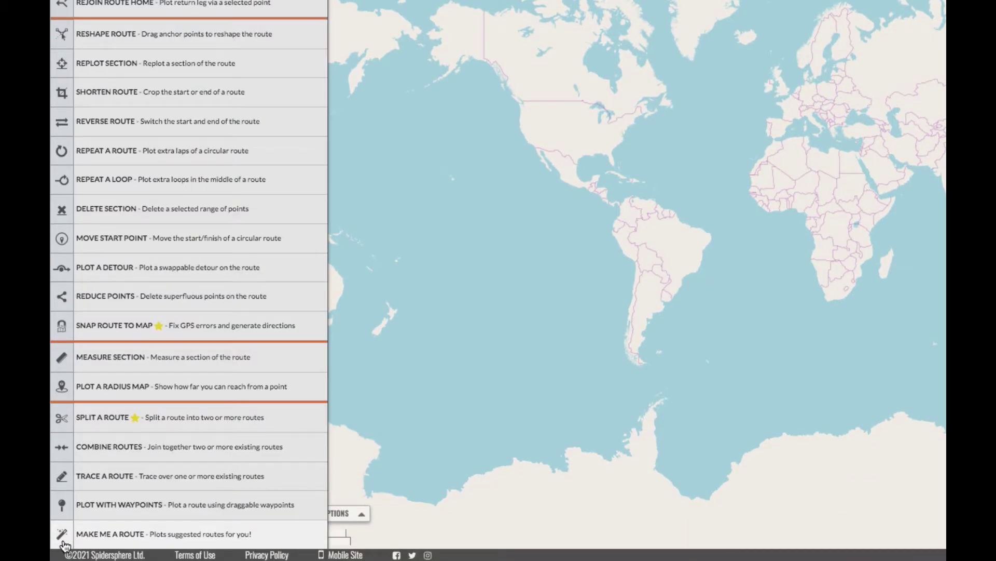
{"action": "left_click", "coordinate": [65, 543]}
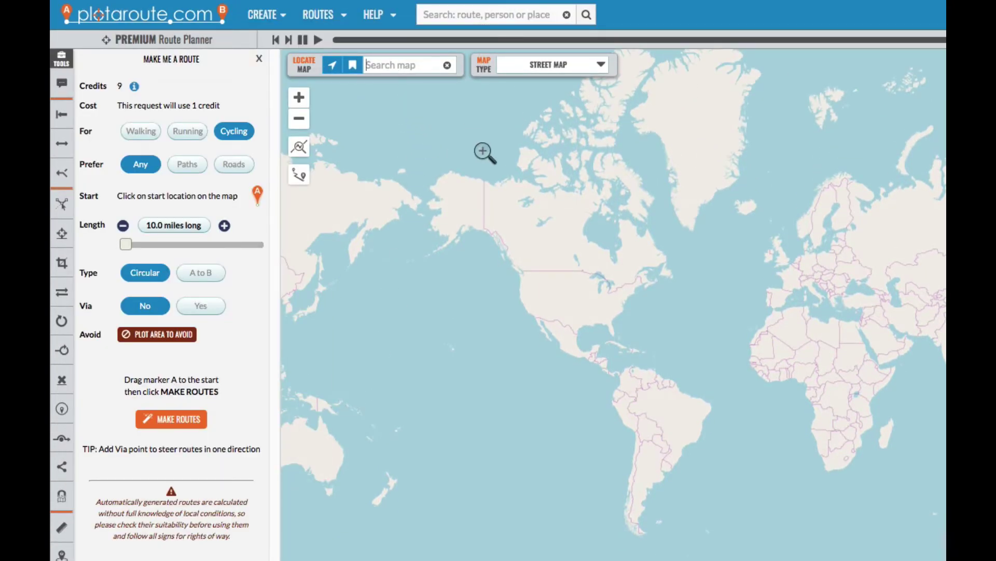
Search the map for Kingston and bring Pen Ponds and Spankers Hill into view.
{"action": "type", "text": "kingston"}
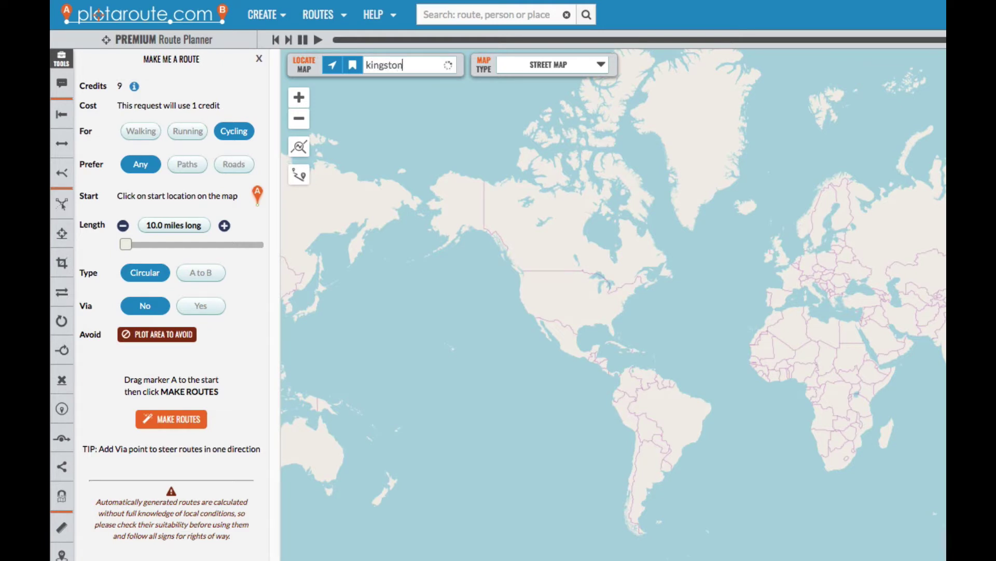
{"action": "left_click", "coordinate": [475, 136]}
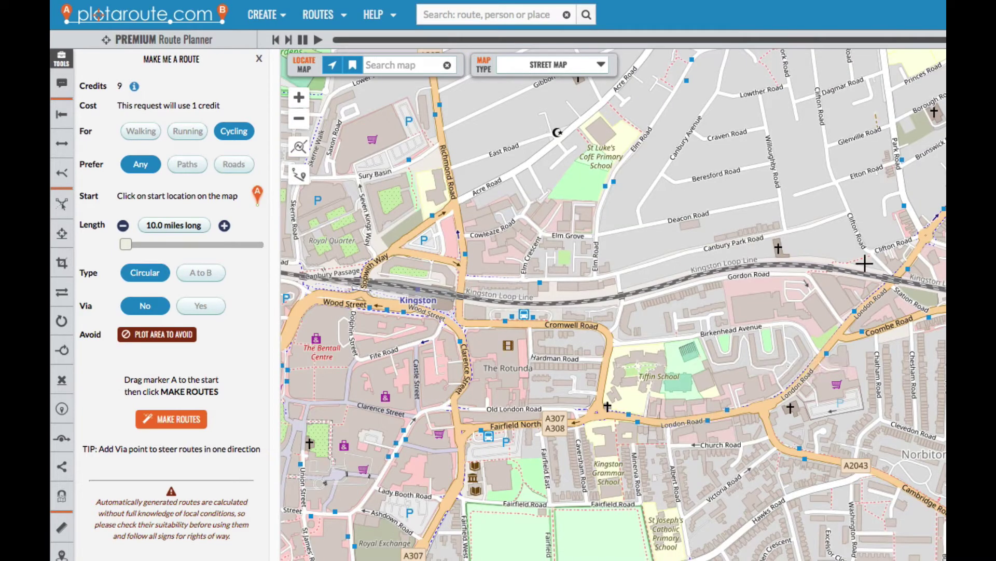
{"action": "scroll", "coordinate": [864, 264], "scroll_direction": "down", "scroll_amount": 2}
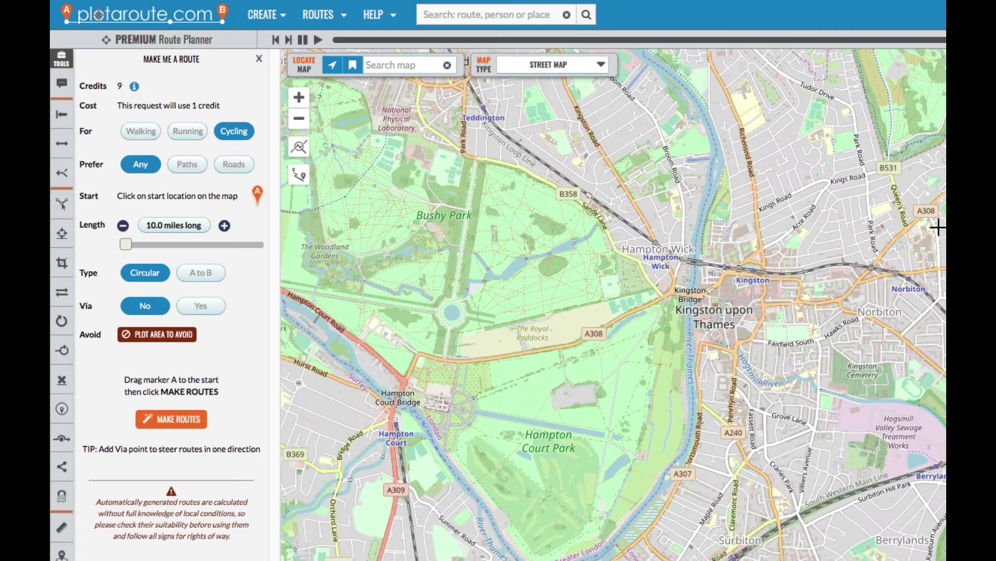
{"action": "left_click_drag", "start_coordinate": [938, 227], "coordinate": [755, 443]}
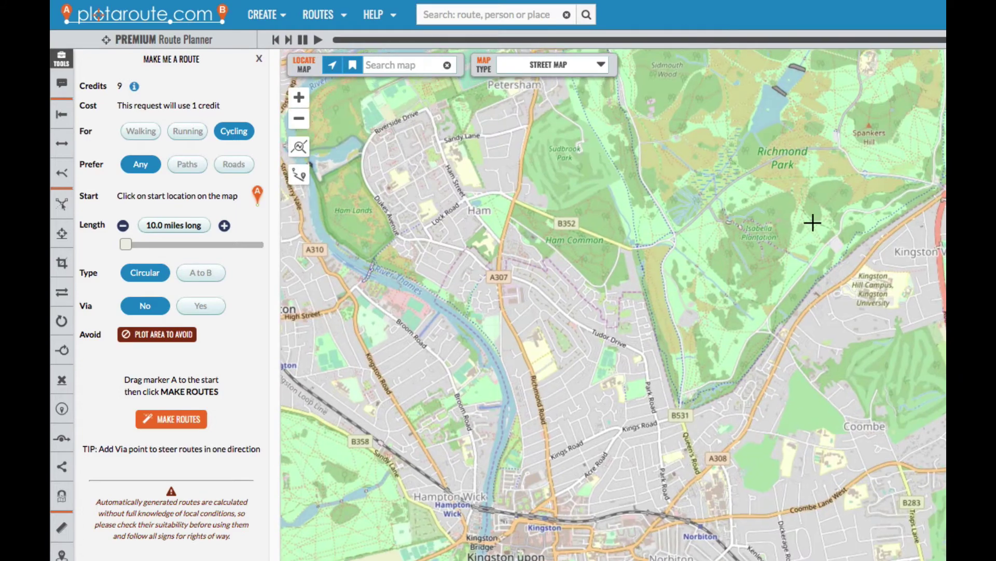
{"action": "scroll", "coordinate": [791, 225], "scroll_direction": "up", "scroll_amount": 1}
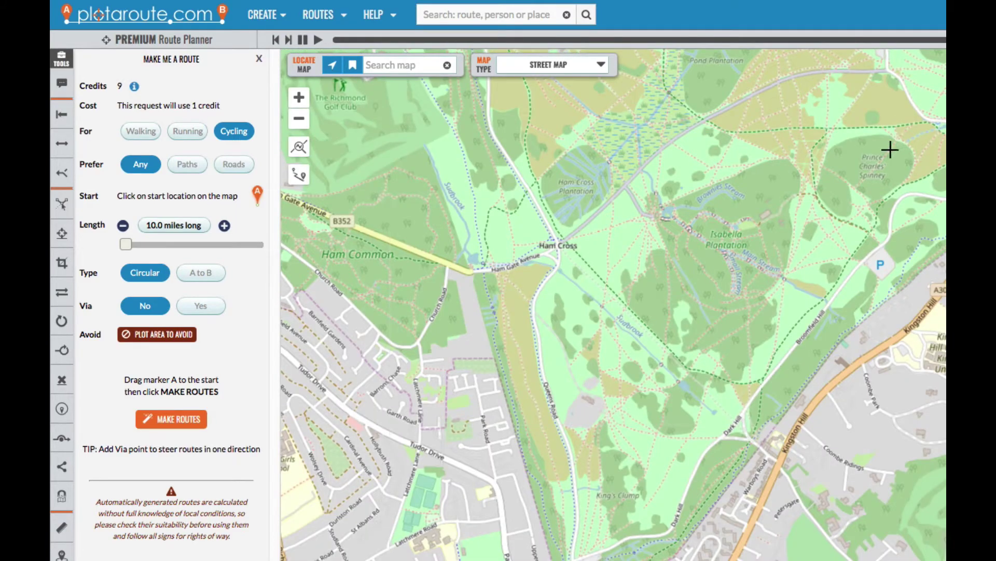
{"action": "left_click_drag", "start_coordinate": [897, 140], "coordinate": [874, 169]}
{"action": "left_click_drag", "start_coordinate": [798, 279], "coordinate": [783, 296]}
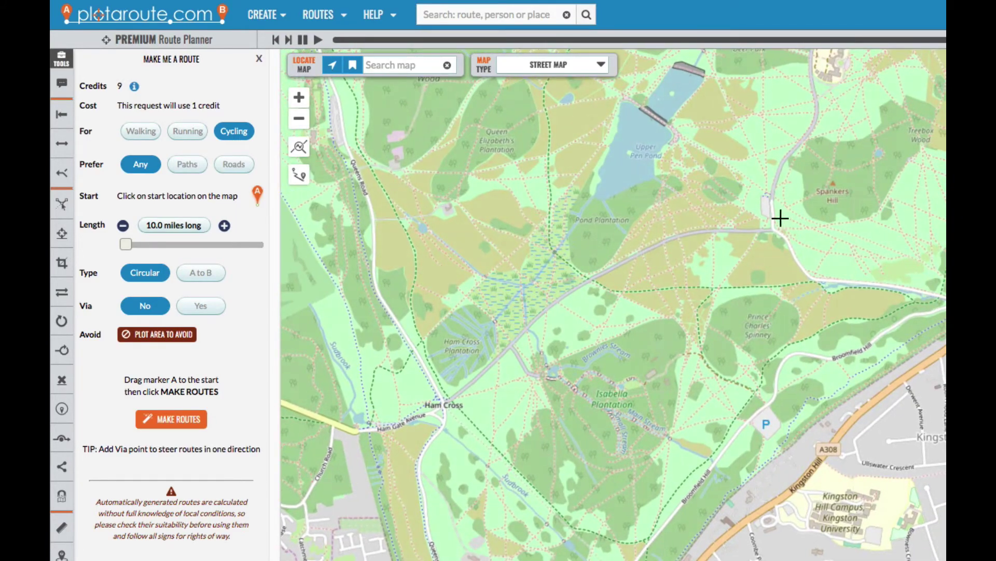
Drop start marker A beside Spankers Hill, east of Upper Pen Pond, and check its position.
{"action": "left_click", "coordinate": [773, 212]}
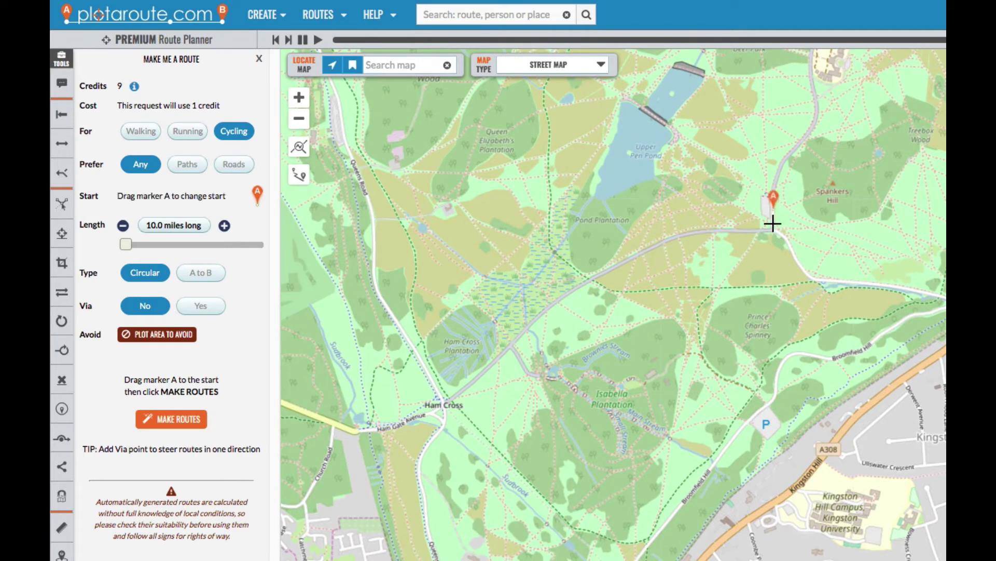
{"action": "scroll", "coordinate": [773, 224], "scroll_direction": "up", "scroll_amount": 1}
{"action": "mouse_move", "coordinate": [772, 225]}
{"action": "left_mouse_down"}
{"action": "mouse_move", "coordinate": [749, 275]}
{"action": "mouse_move", "coordinate": [750, 250]}
{"action": "left_mouse_up"}
{"action": "scroll", "coordinate": [655, 243], "scroll_direction": "down", "scroll_amount": 1}
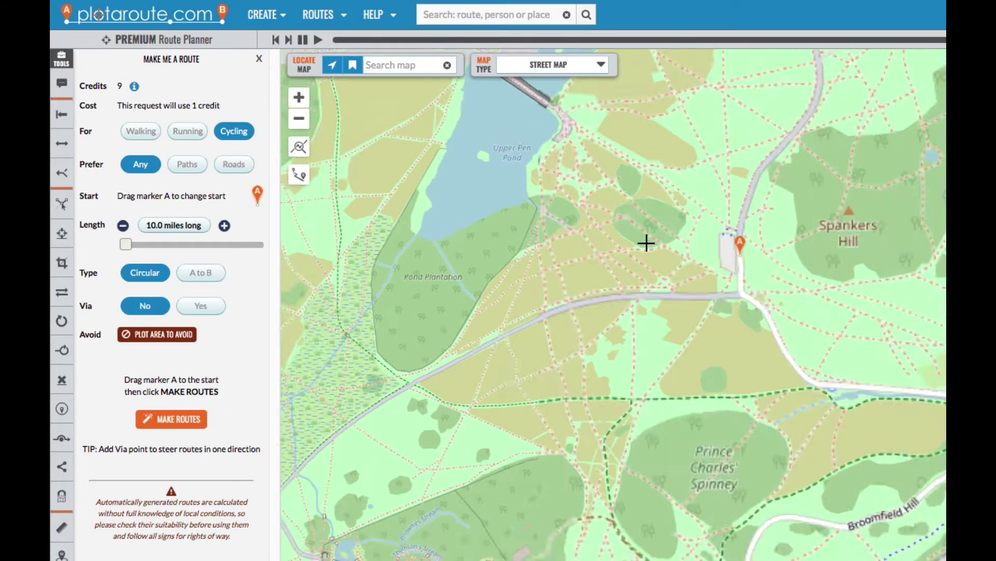
{"action": "mouse_move", "coordinate": [650, 306]}
{"action": "left_mouse_down"}
{"action": "mouse_move", "coordinate": [710, 375]}
{"action": "mouse_move", "coordinate": [749, 400]}
{"action": "left_mouse_up"}
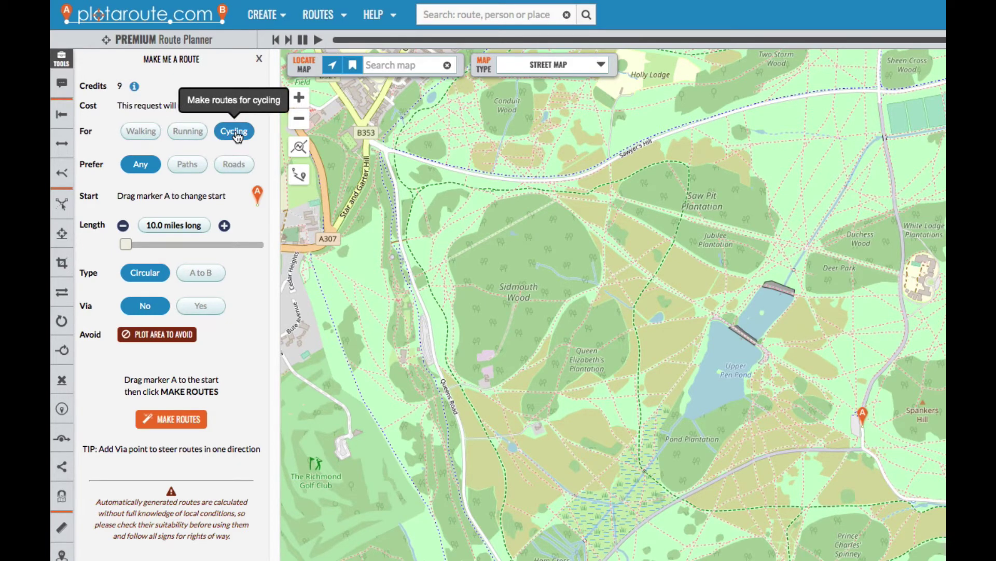
Prefer Paths and set the route length to 7.0 miles.
{"action": "left_click", "coordinate": [188, 165]}
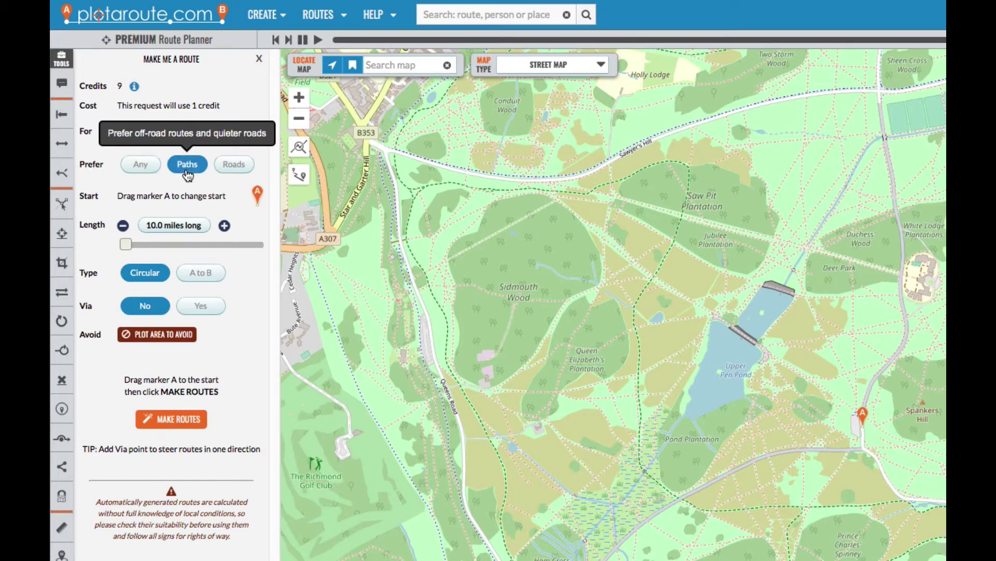
{"action": "mouse_move", "coordinate": [127, 247]}
{"action": "left_mouse_down"}
{"action": "mouse_move", "coordinate": [190, 245]}
{"action": "mouse_move", "coordinate": [125, 245]}
{"action": "left_mouse_up"}
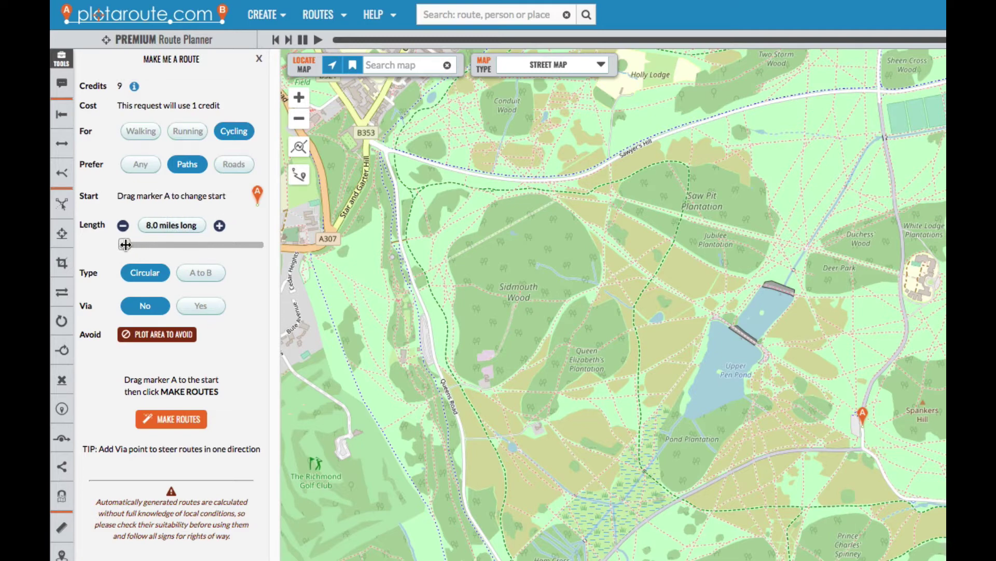
{"action": "left_click", "coordinate": [123, 227]}
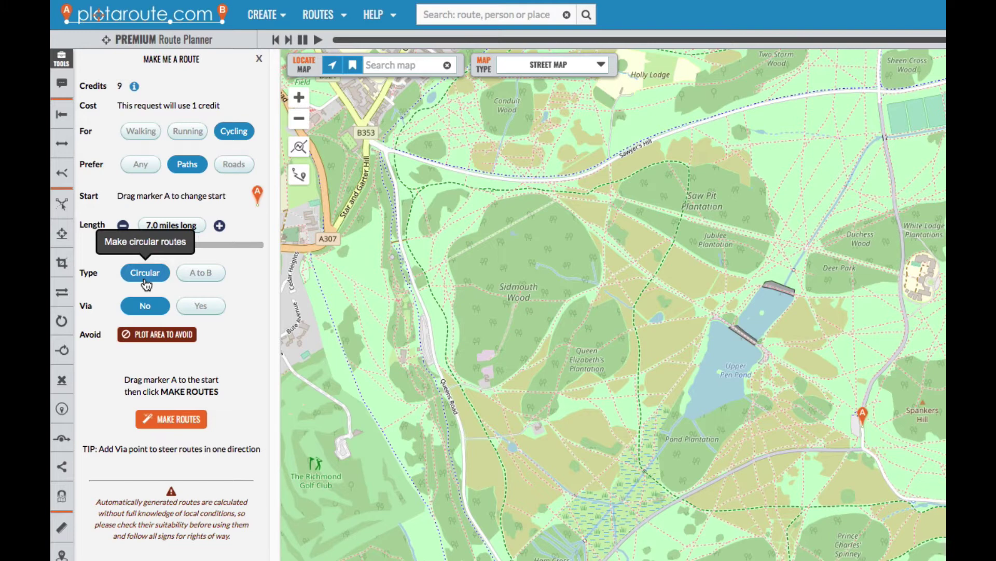
Switch the route type to A to B and drag end marker B west toward Treebox Wood.
{"action": "left_click", "coordinate": [201, 273]}
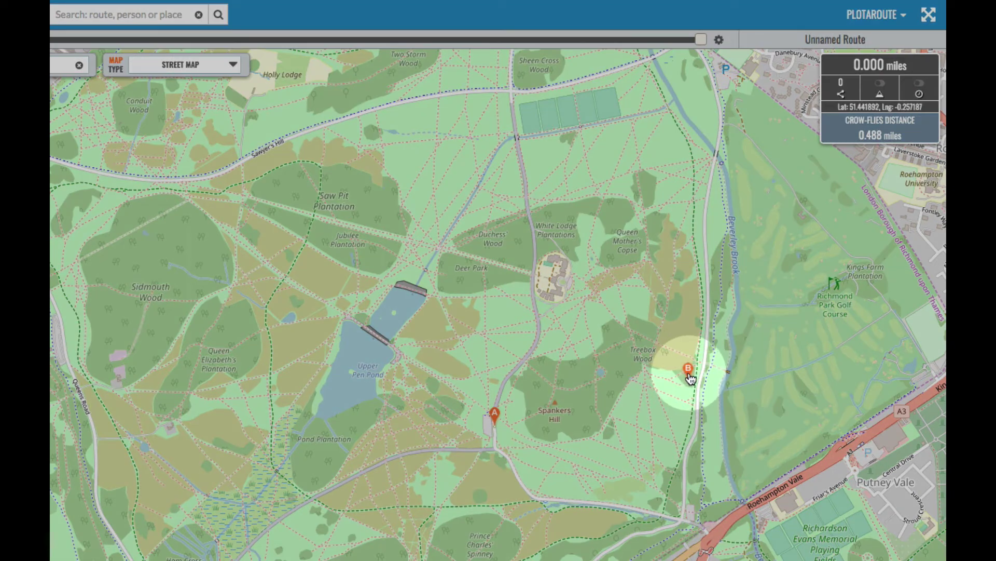
{"action": "mouse_move", "coordinate": [690, 377]}
{"action": "left_mouse_down"}
{"action": "mouse_move", "coordinate": [255, 289]}
{"action": "mouse_move", "coordinate": [26, 205]}
{"action": "left_mouse_up"}
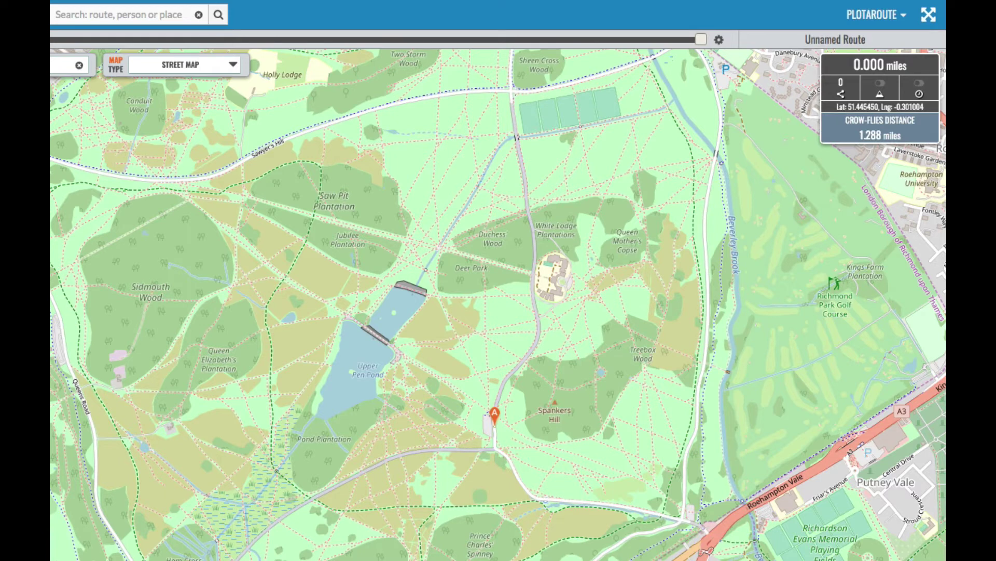
{"action": "key", "text": "Escape"}
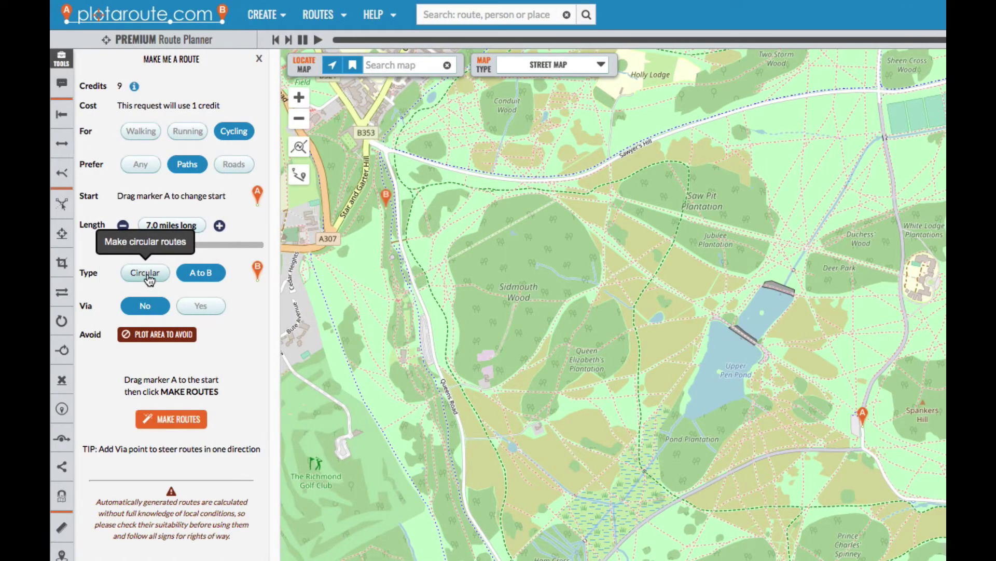
Return to a Circular route and add via point C at the B353 junction near Richmond Gate.
{"action": "left_click", "coordinate": [149, 280]}
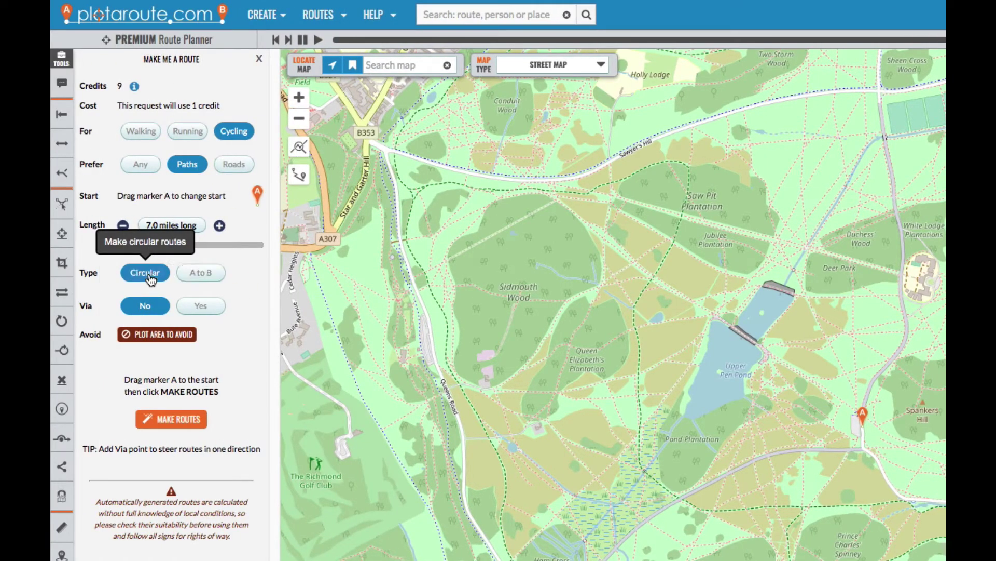
{"action": "left_click", "coordinate": [207, 311]}
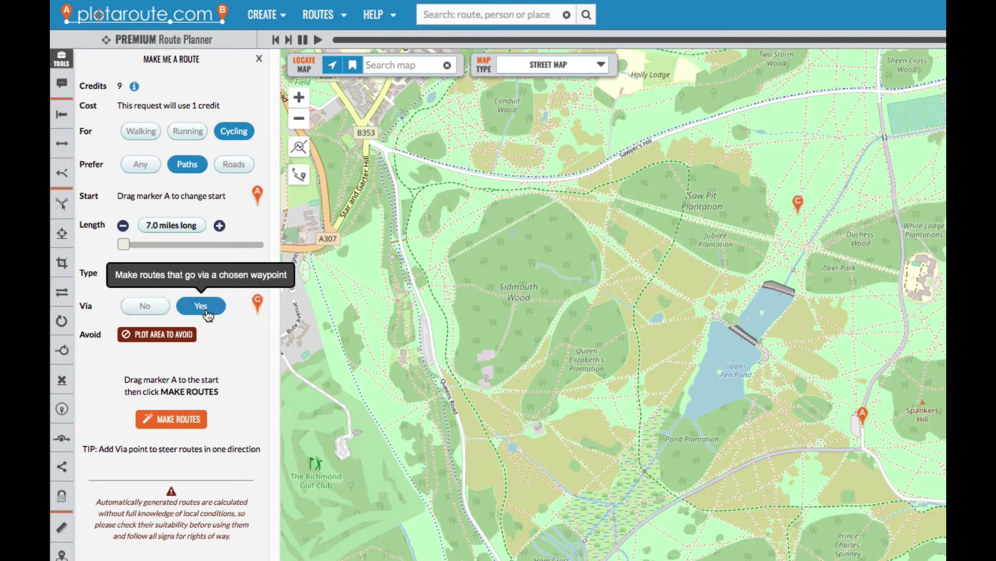
{"action": "left_click", "coordinate": [798, 218]}
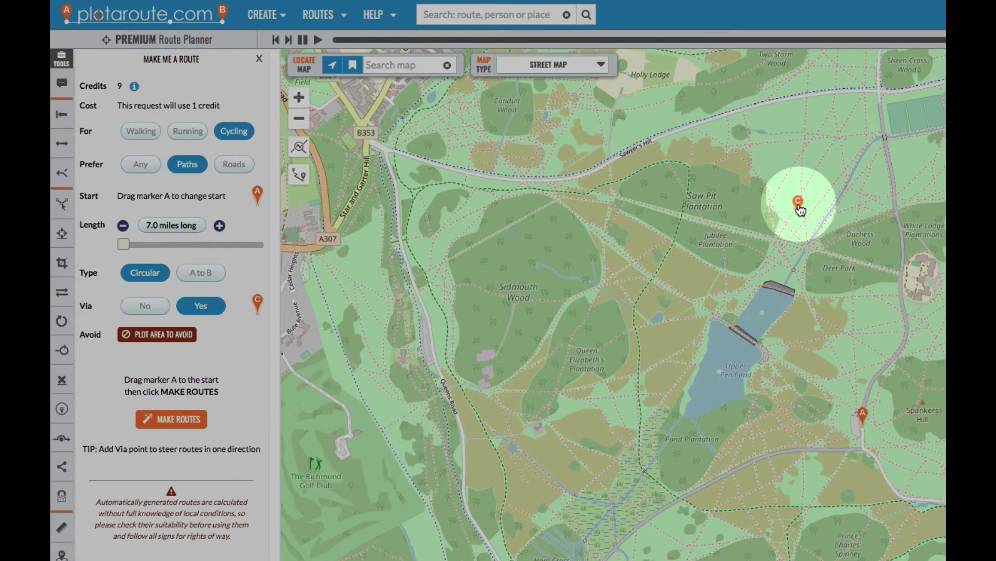
{"action": "left_click_drag", "start_coordinate": [801, 210], "coordinate": [442, 191]}
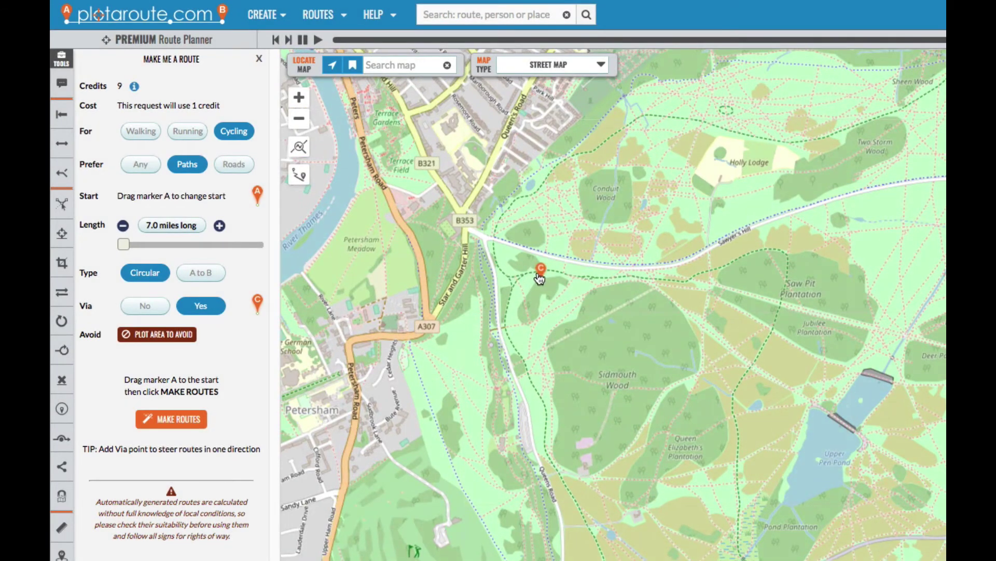
{"action": "left_click_drag", "start_coordinate": [534, 267], "coordinate": [485, 225]}
{"action": "scroll", "coordinate": [514, 261], "scroll_direction": "up", "scroll_amount": 1}
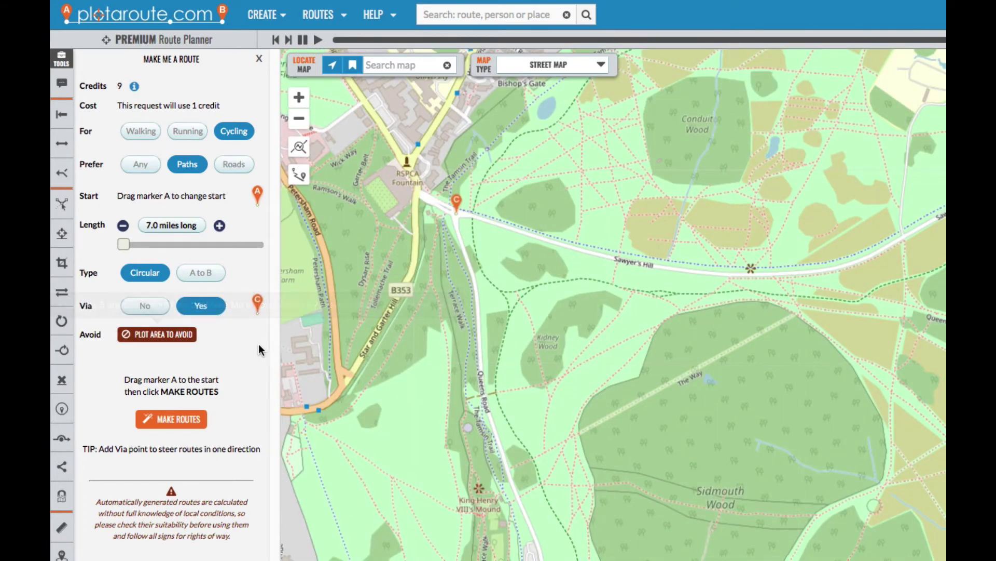
{"action": "scroll", "coordinate": [536, 322], "scroll_direction": "down", "scroll_amount": 1}
{"action": "scroll", "coordinate": [904, 419], "scroll_direction": "down", "scroll_amount": 1}
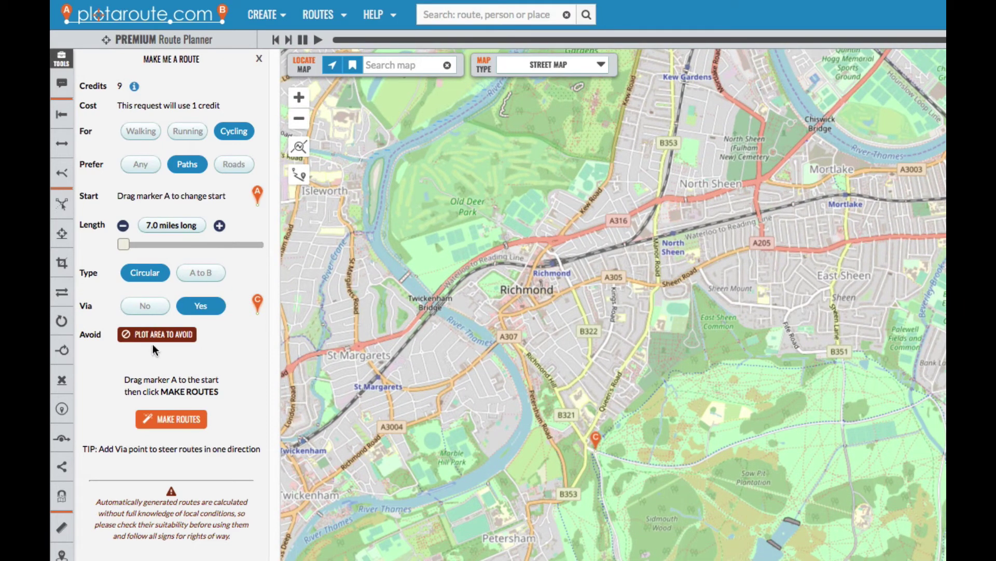
Outline an avoid-area polygon around North Sheen, Mortlake, East Sheen and Barnes.
{"action": "left_click", "coordinate": [159, 336]}
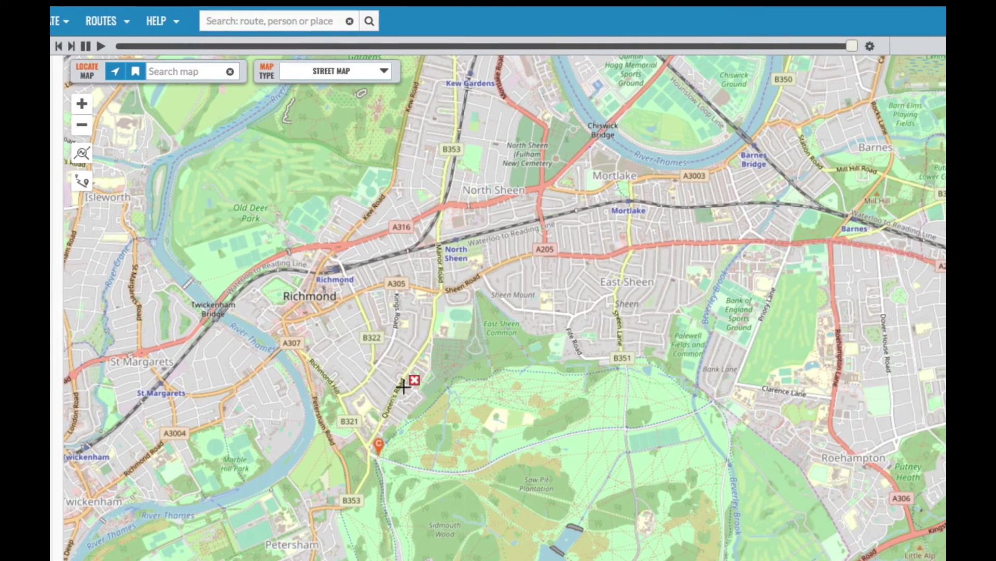
{"action": "left_click", "coordinate": [899, 368]}
{"action": "left_click", "coordinate": [987, 297]}
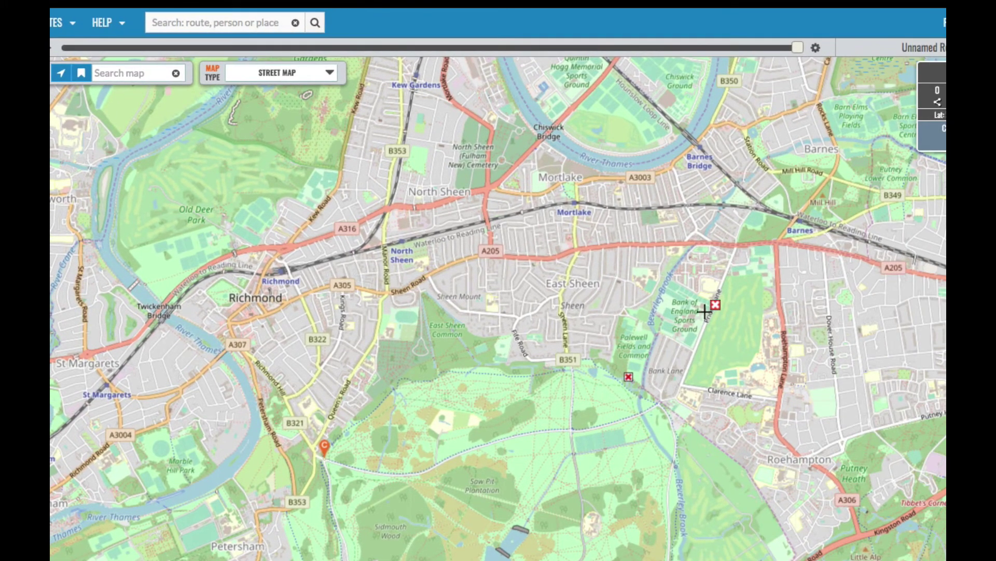
{"action": "left_click", "coordinate": [709, 315]}
{"action": "left_click", "coordinate": [794, 198]}
{"action": "left_click", "coordinate": [810, 154]}
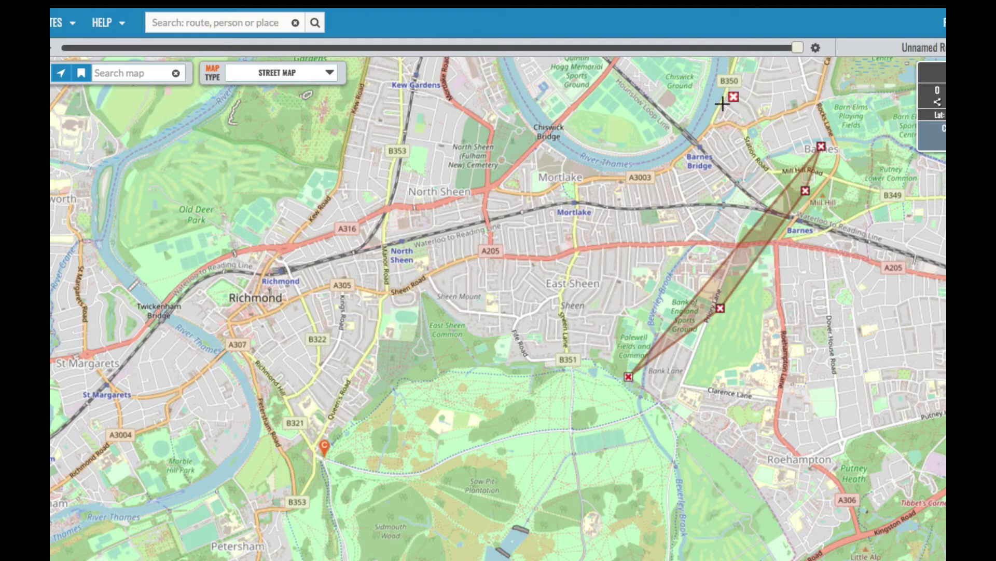
{"action": "left_click", "coordinate": [713, 111]}
{"action": "left_click", "coordinate": [635, 183]}
{"action": "left_click", "coordinate": [534, 179]}
{"action": "left_click", "coordinate": [408, 152]}
{"action": "left_click", "coordinate": [352, 165]}
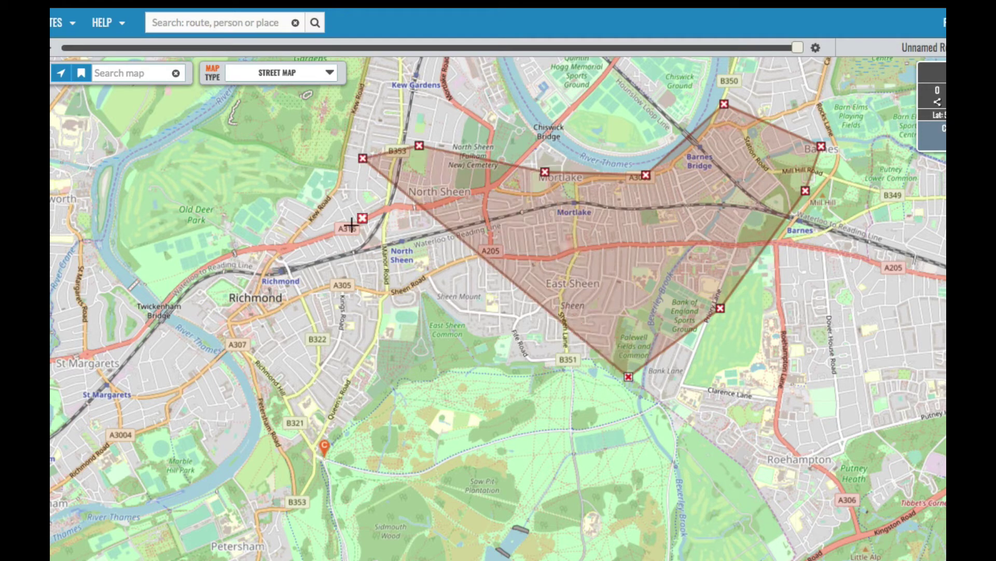
{"action": "left_click", "coordinate": [347, 245]}
{"action": "left_click", "coordinate": [369, 317]}
{"action": "left_click", "coordinate": [499, 368]}
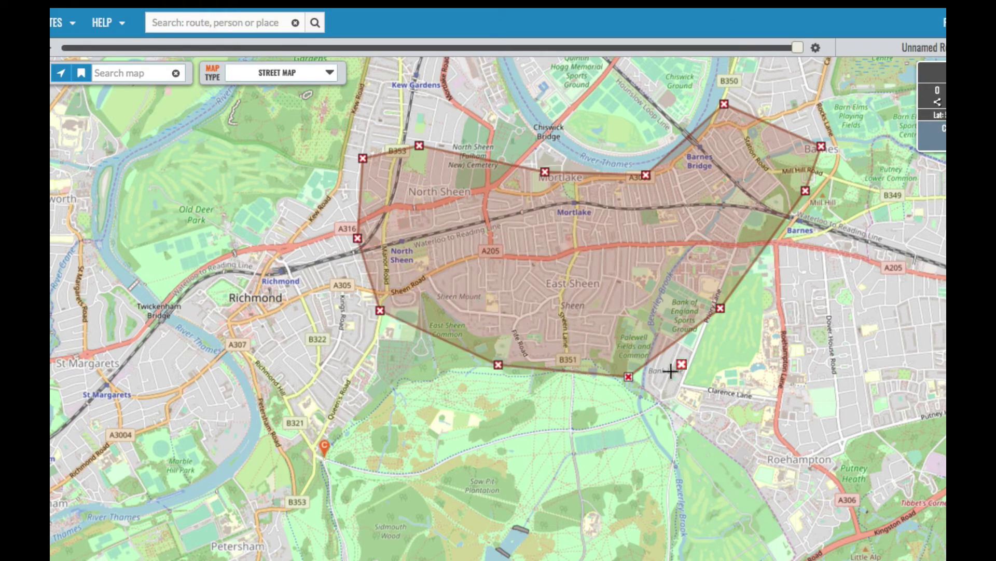
Reshape the avoid area, pushing its northern corner past the cemetery and western edge beyond the A316.
{"action": "left_click_drag", "start_coordinate": [719, 311], "coordinate": [736, 295]}
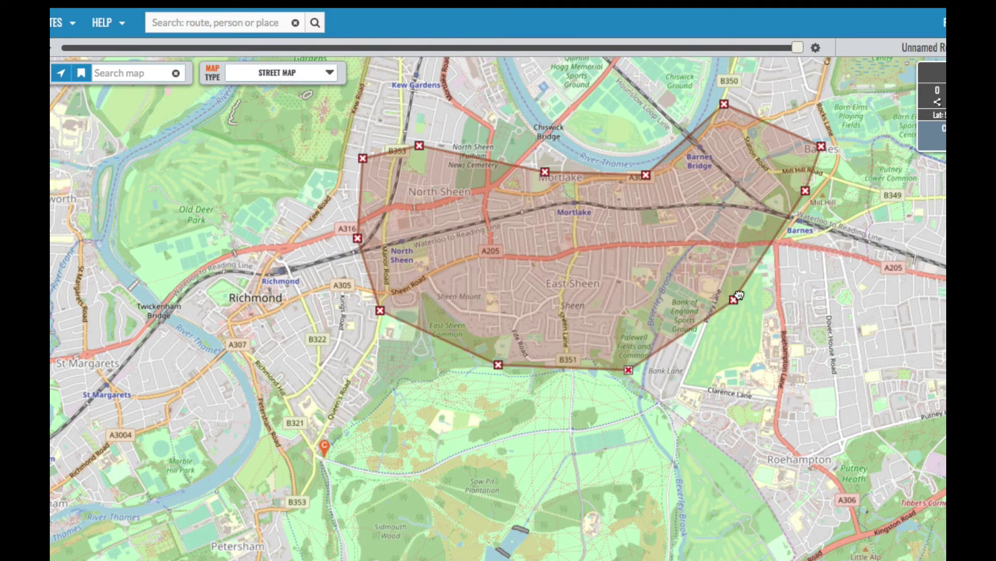
{"action": "left_click_drag", "start_coordinate": [419, 145], "coordinate": [488, 107]}
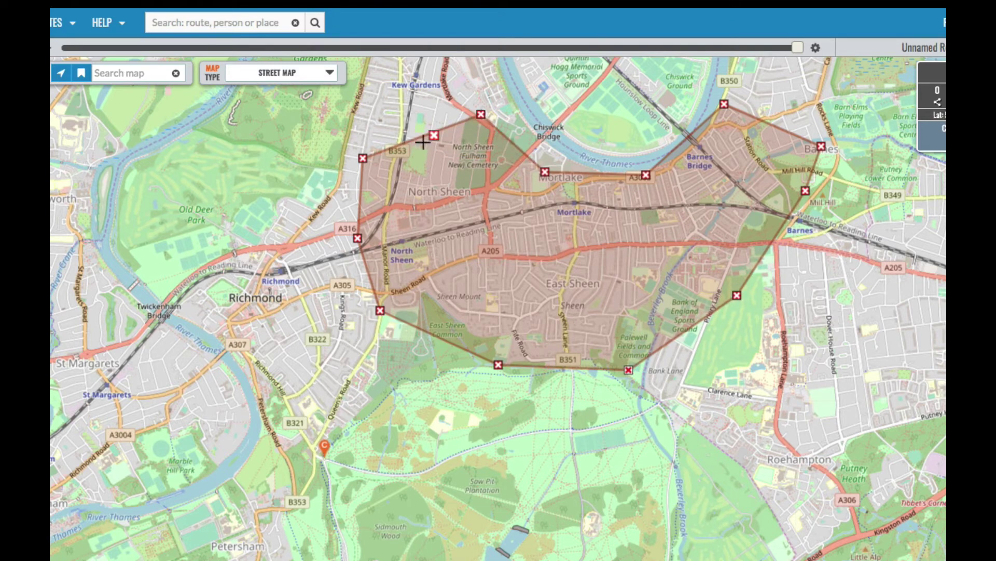
{"action": "left_click_drag", "start_coordinate": [370, 151], "coordinate": [313, 157]}
{"action": "left_click", "coordinate": [350, 236]}
{"action": "left_click_drag", "start_coordinate": [357, 238], "coordinate": [342, 247]}
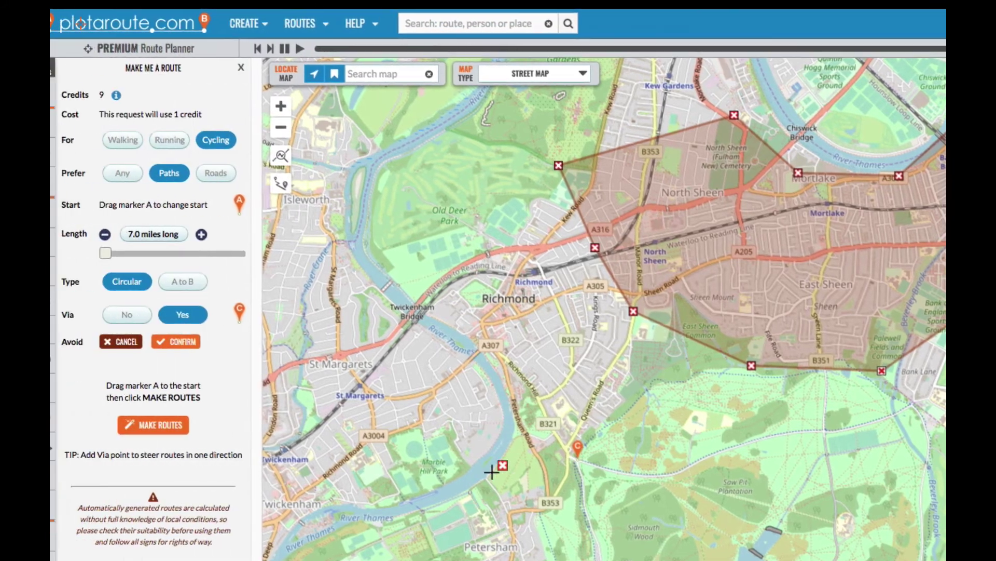
{"action": "left_click", "coordinate": [272, 435]}
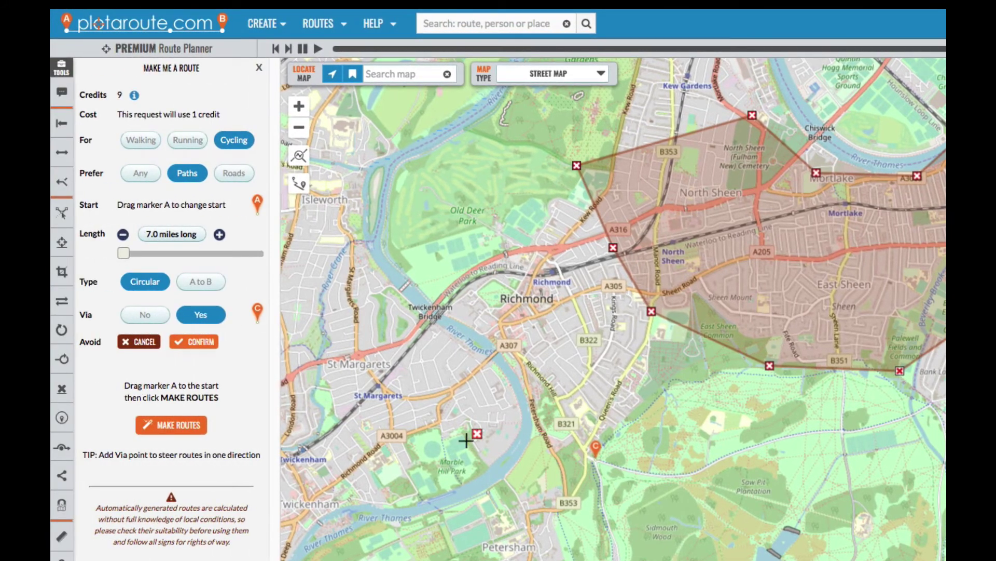
Confirm the East Sheen area as Area 1 and outline a second area along the A3 Kingston Road.
{"action": "left_click", "coordinate": [196, 342]}
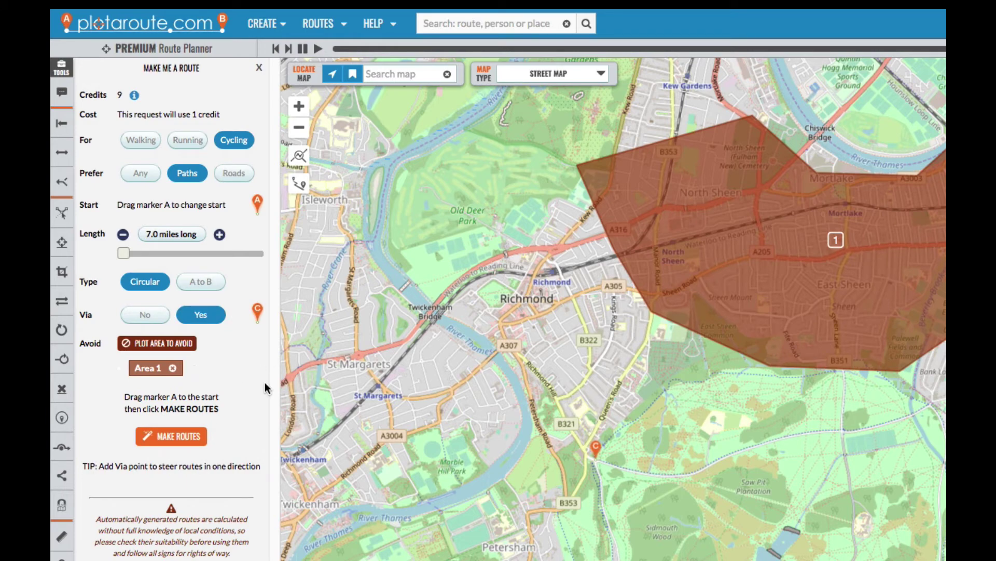
{"action": "mouse_move", "coordinate": [633, 393]}
{"action": "left_mouse_down"}
{"action": "mouse_move", "coordinate": [628, 347]}
{"action": "mouse_move", "coordinate": [600, 311]}
{"action": "left_mouse_up"}
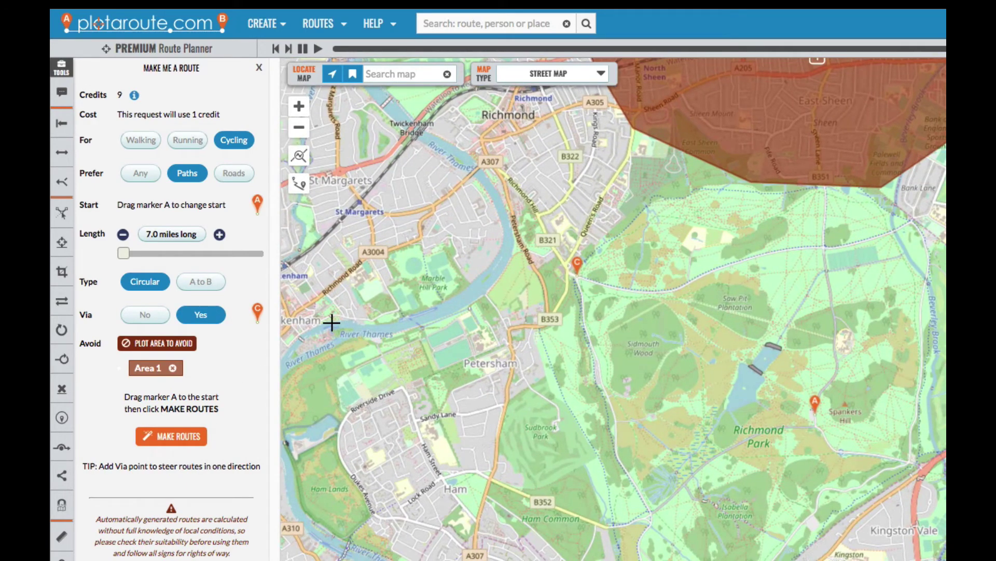
{"action": "left_click", "coordinate": [184, 343]}
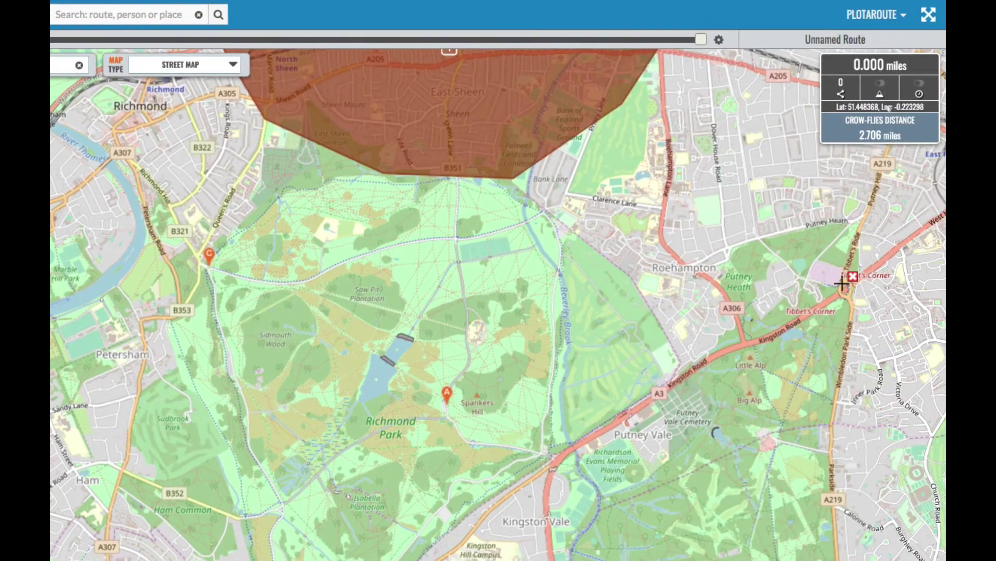
{"action": "left_click", "coordinate": [884, 240]}
{"action": "left_click", "coordinate": [636, 384]}
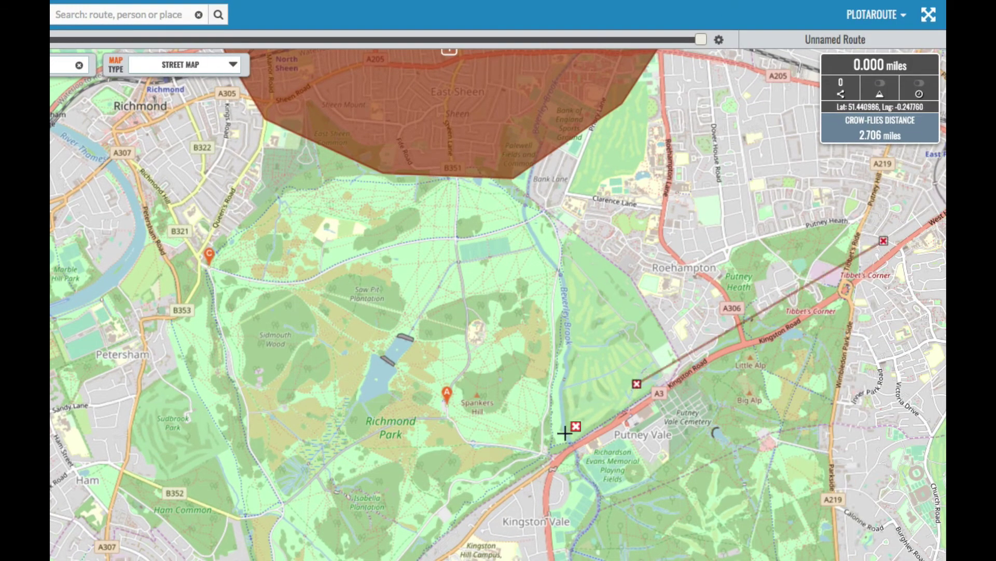
{"action": "left_click", "coordinate": [458, 512]}
{"action": "left_click", "coordinate": [489, 536]}
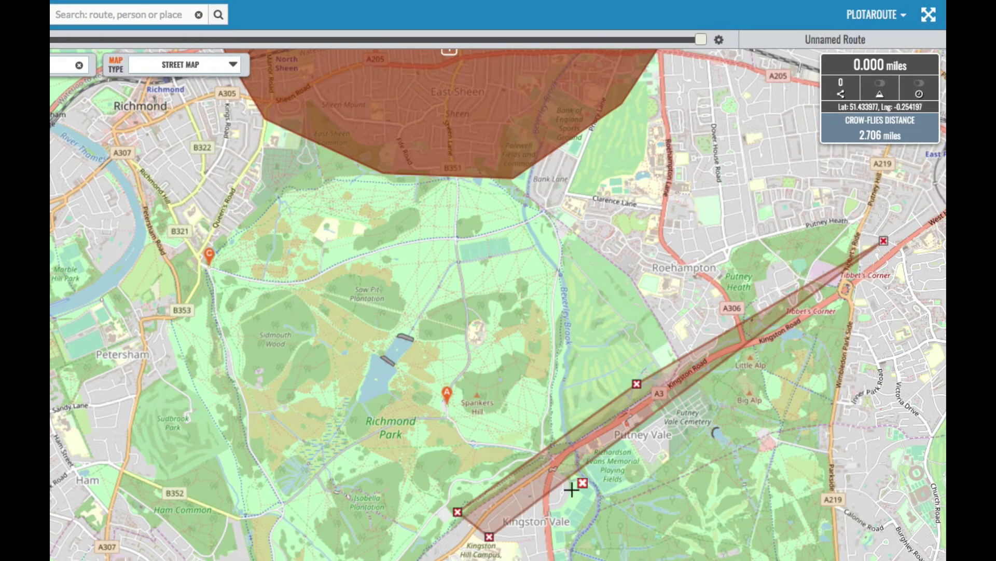
{"action": "left_click", "coordinate": [709, 410]}
{"action": "left_click", "coordinate": [903, 270]}
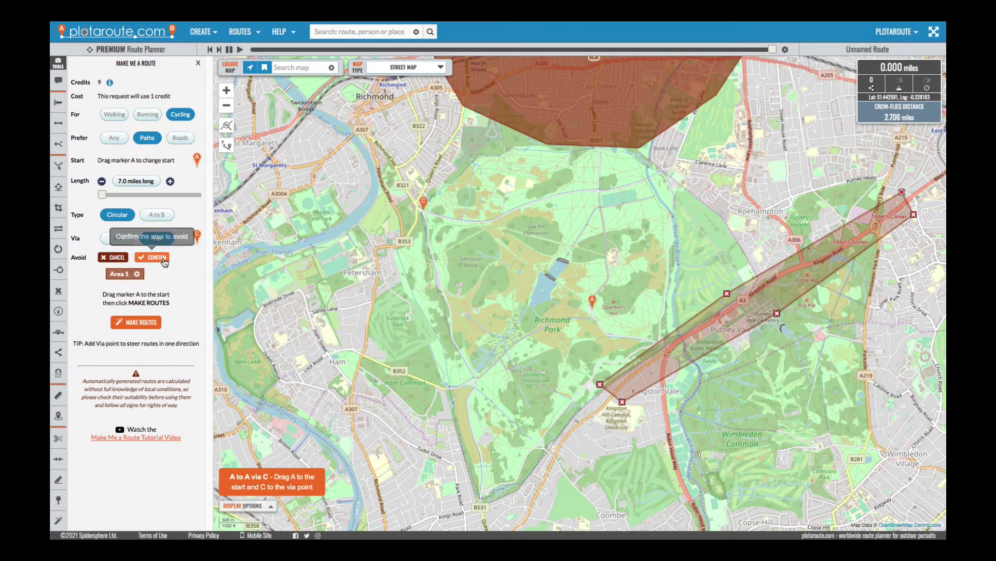
Confirm the Kingston Road area, then delete it so only Area 1 remains.
{"action": "left_click", "coordinate": [156, 258]}
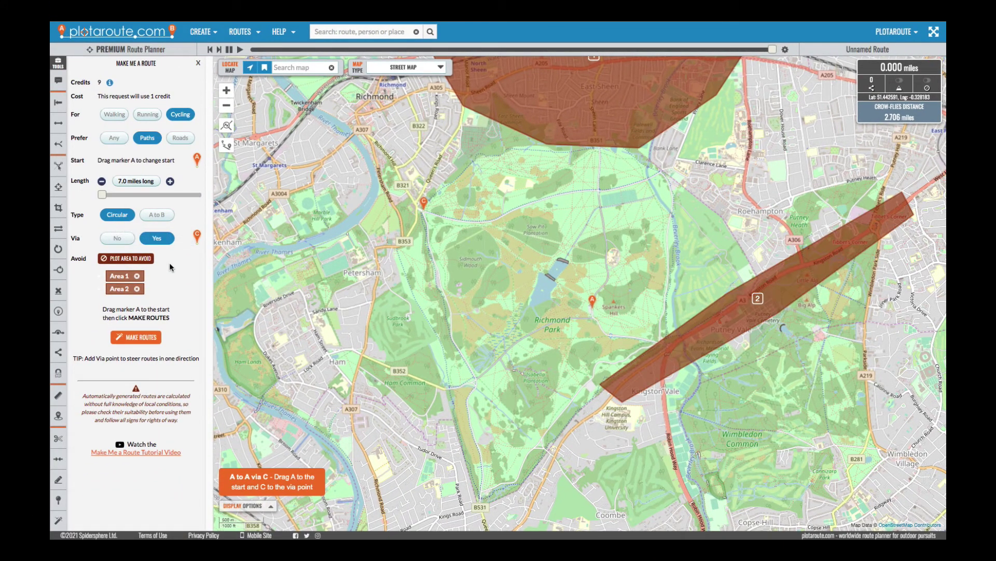
{"action": "left_click", "coordinate": [137, 289]}
{"action": "scroll", "coordinate": [488, 270], "scroll_direction": "down", "scroll_amount": 1}
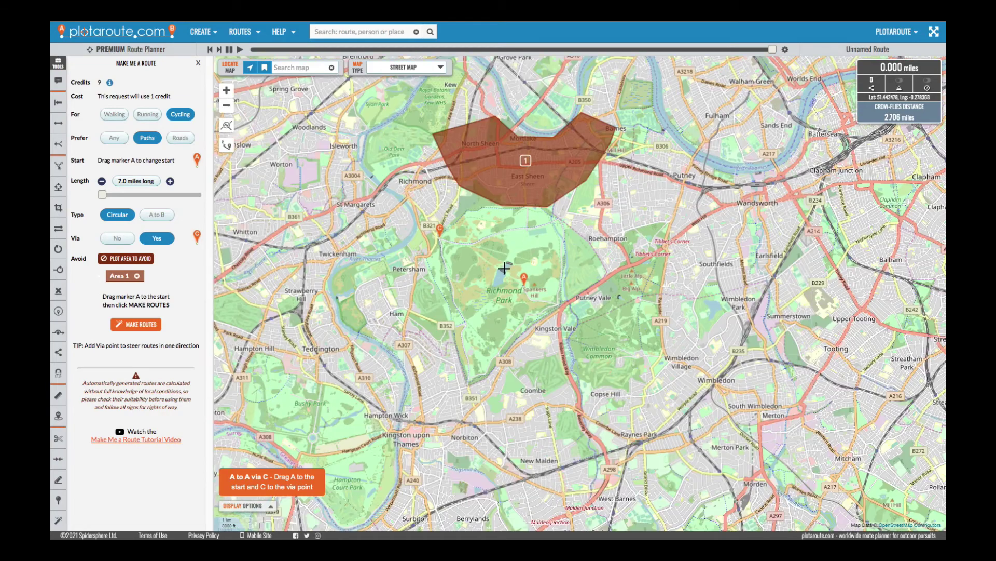
{"action": "left_click_drag", "start_coordinate": [507, 269], "coordinate": [552, 280]}
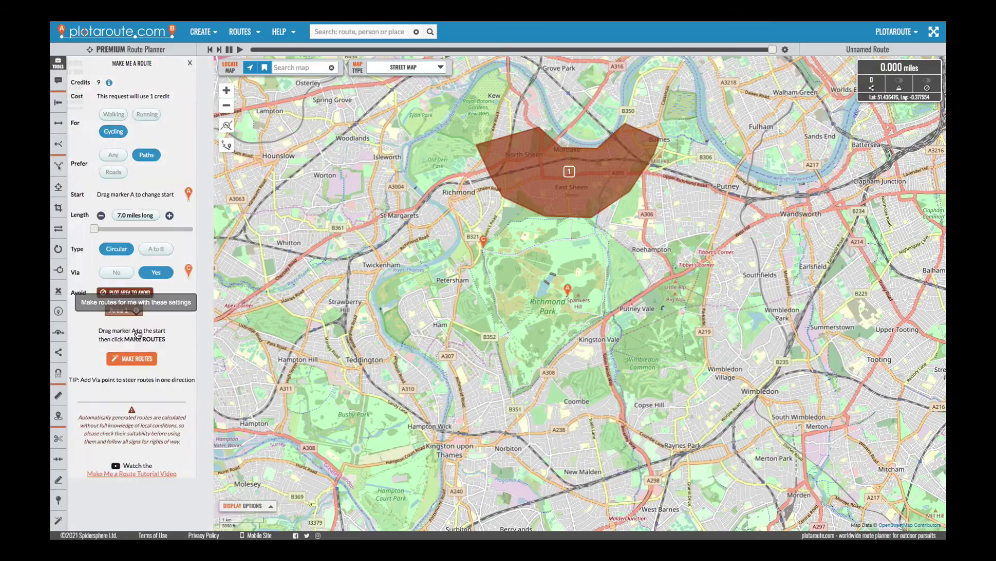
Generate route options, compare options 4 and 8, and select option 4 (7.391 miles, 344 ascent).
{"action": "left_click", "coordinate": [138, 325]}
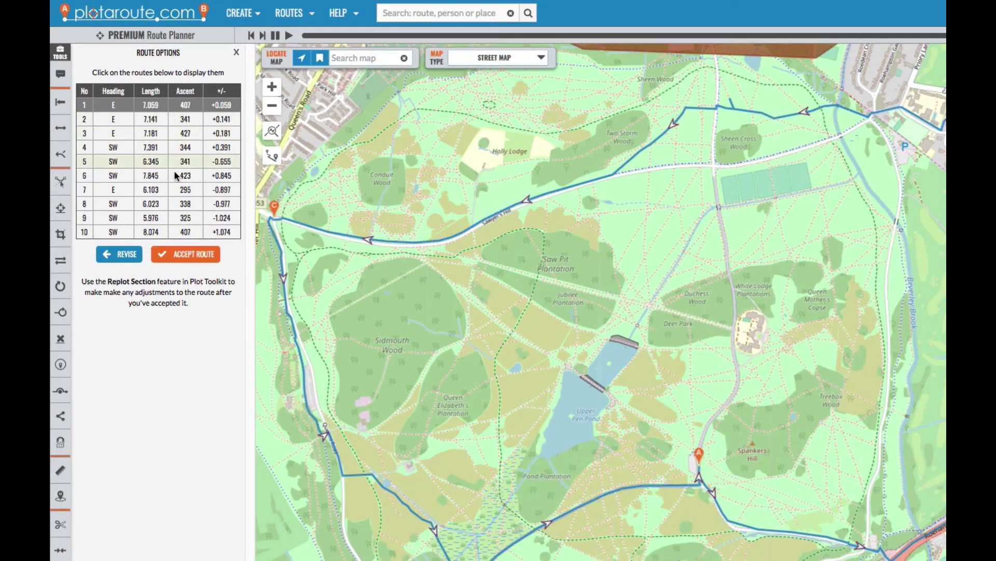
{"action": "scroll", "coordinate": [641, 225], "scroll_direction": "down", "scroll_amount": 1}
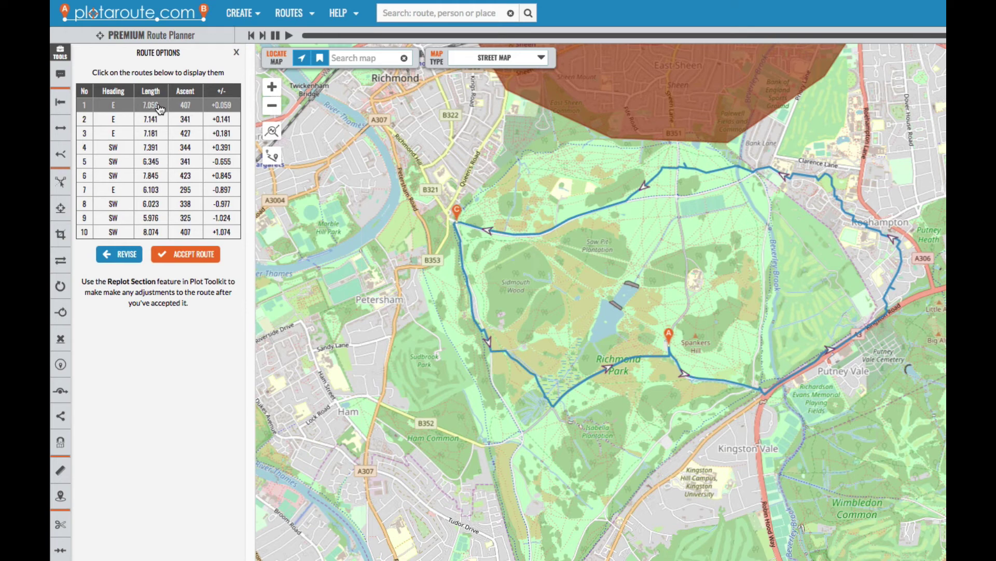
{"action": "left_click", "coordinate": [155, 151]}
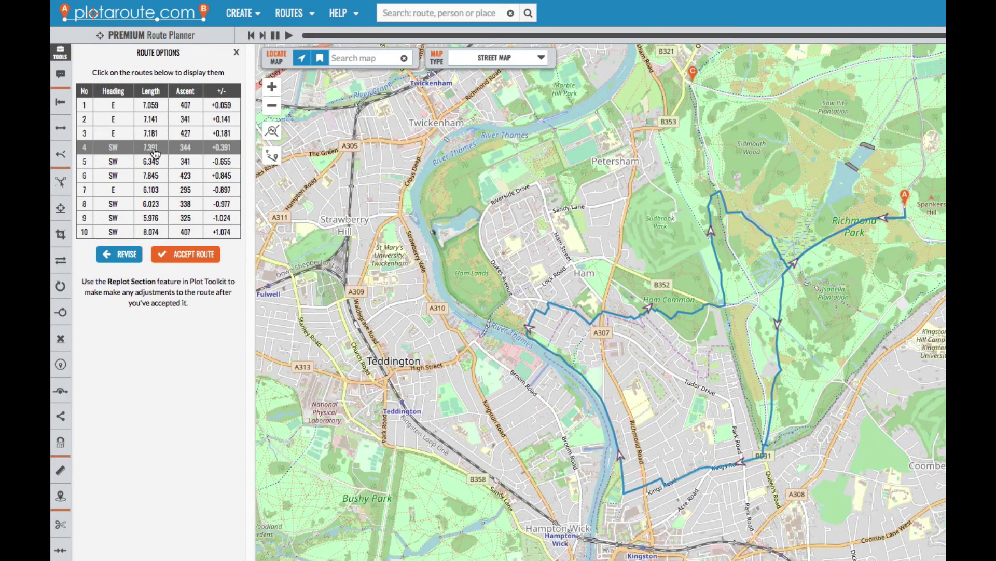
{"action": "left_click", "coordinate": [166, 205]}
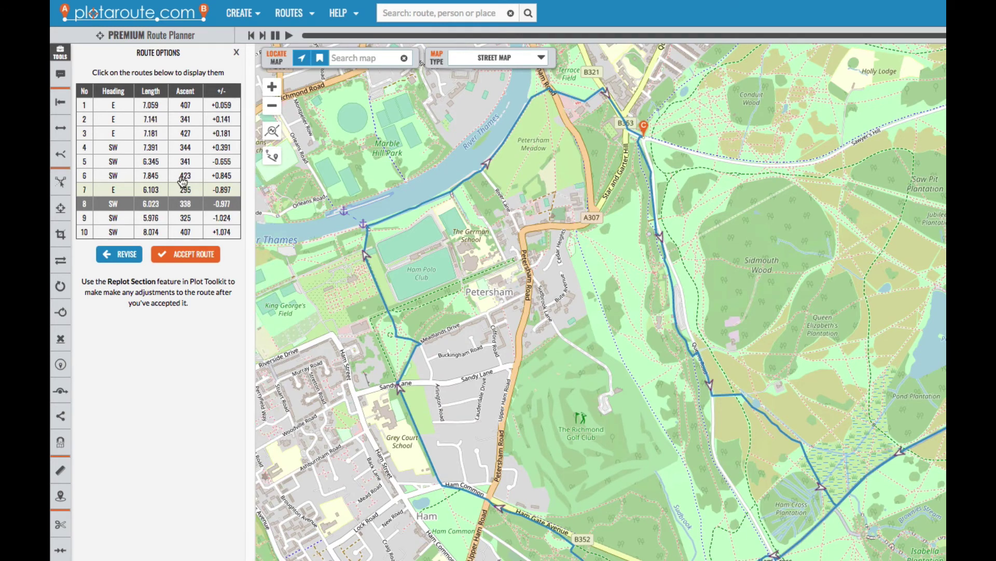
{"action": "left_click", "coordinate": [175, 150]}
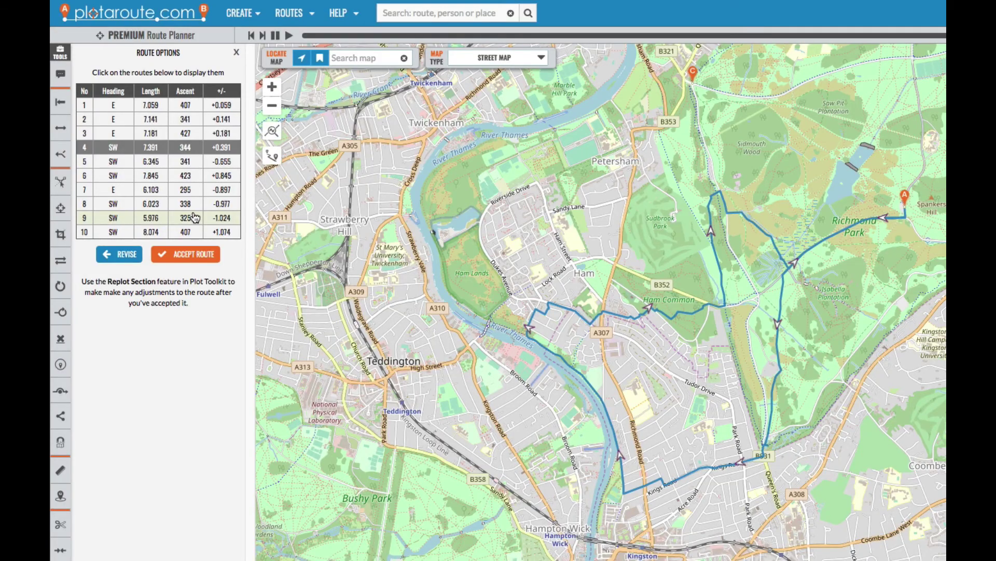
Accept route 4, review its turn-by-turn directions, and reopen the ten Make Me a Route options.
{"action": "left_click", "coordinate": [195, 261]}
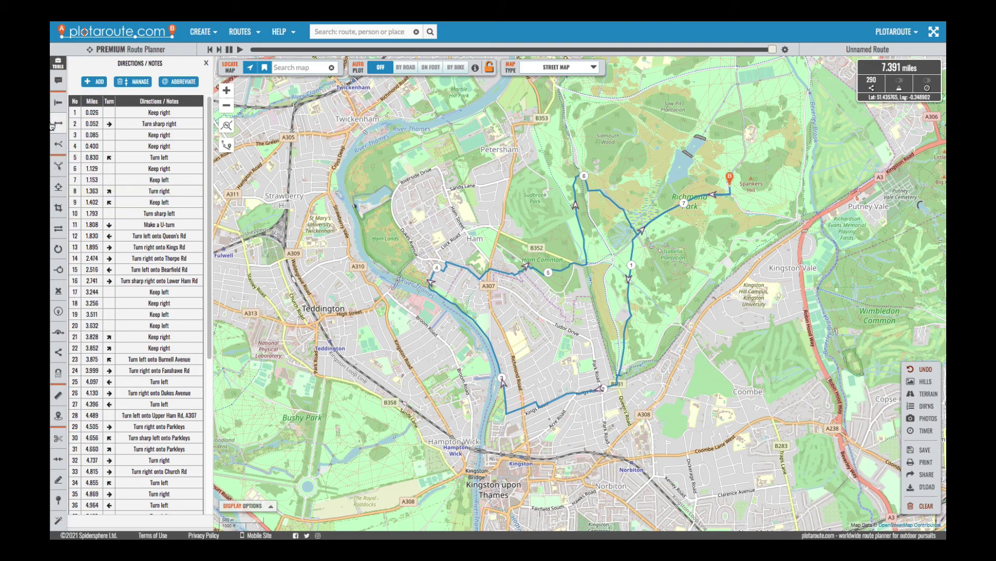
{"action": "mouse_move", "coordinate": [58, 150]}
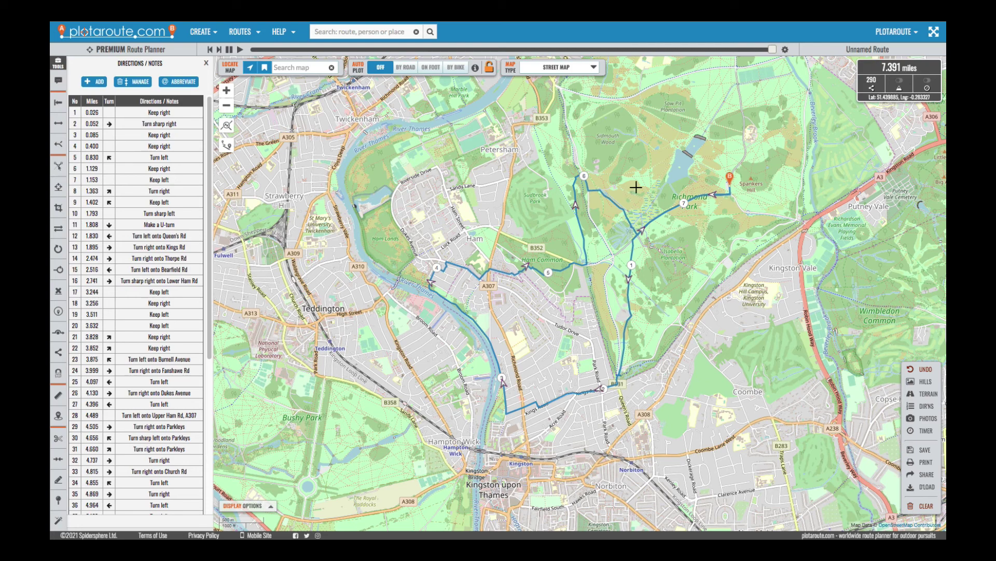
{"action": "mouse_move", "coordinate": [208, 34]}
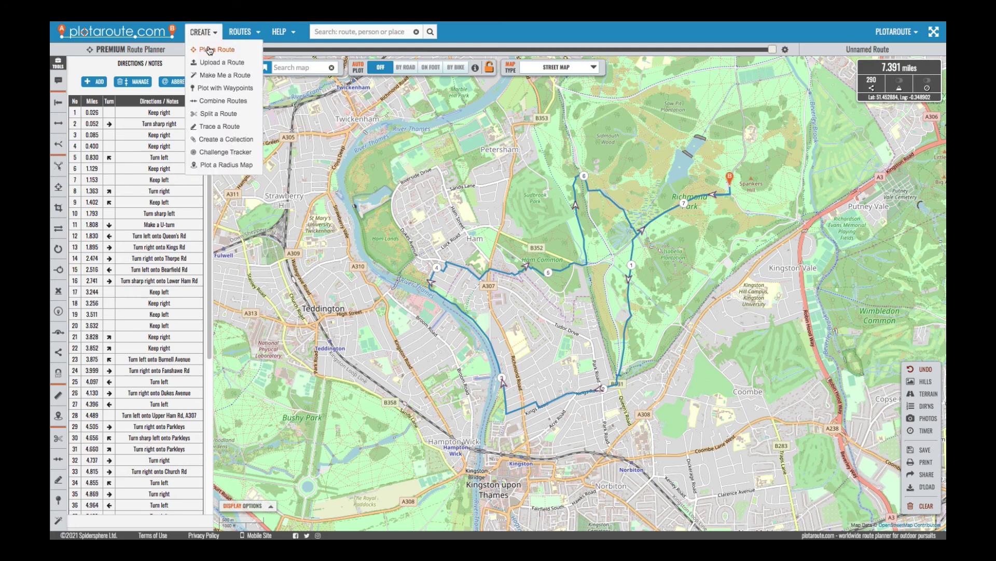
{"action": "left_click", "coordinate": [221, 76]}
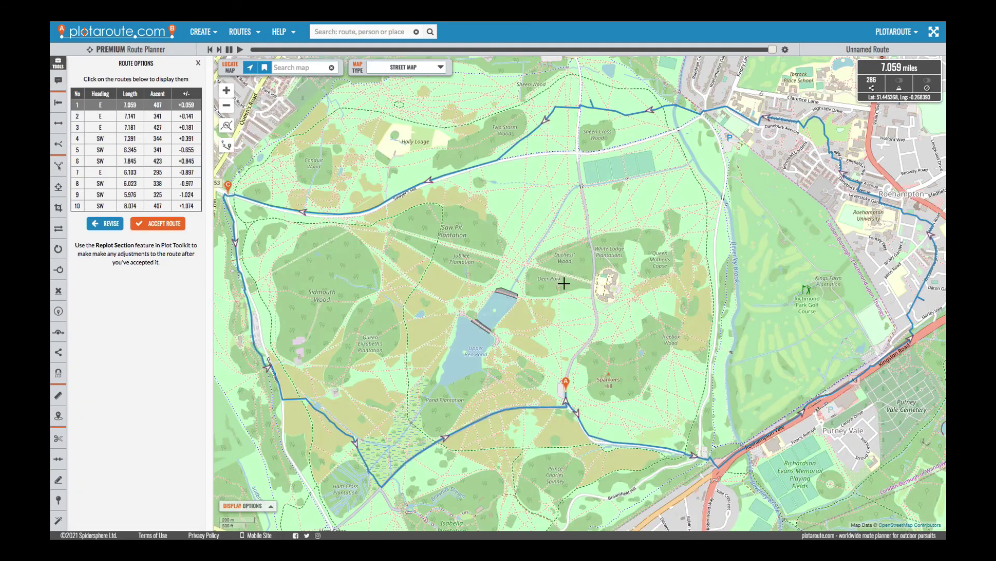